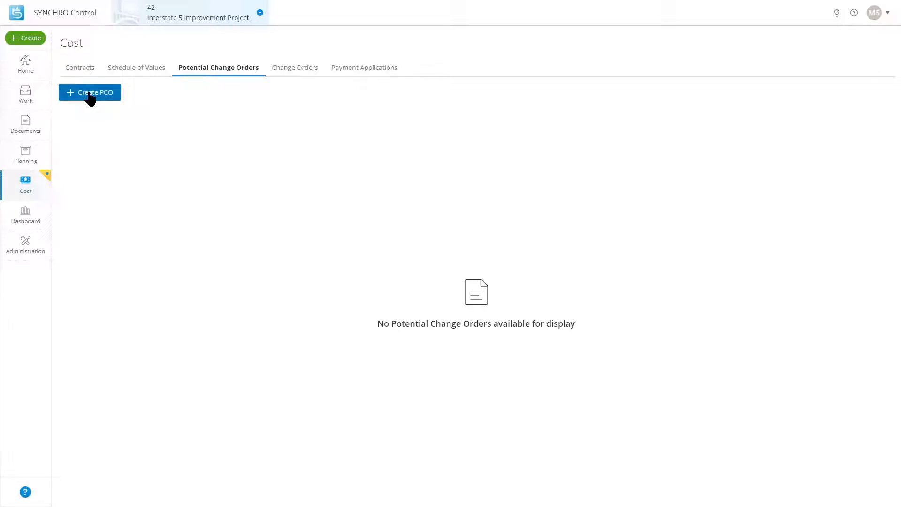
Step: Start a new potential change order on the prime Interstate 5 Improvement Contract and go to its subject and description
left_click(90, 94)
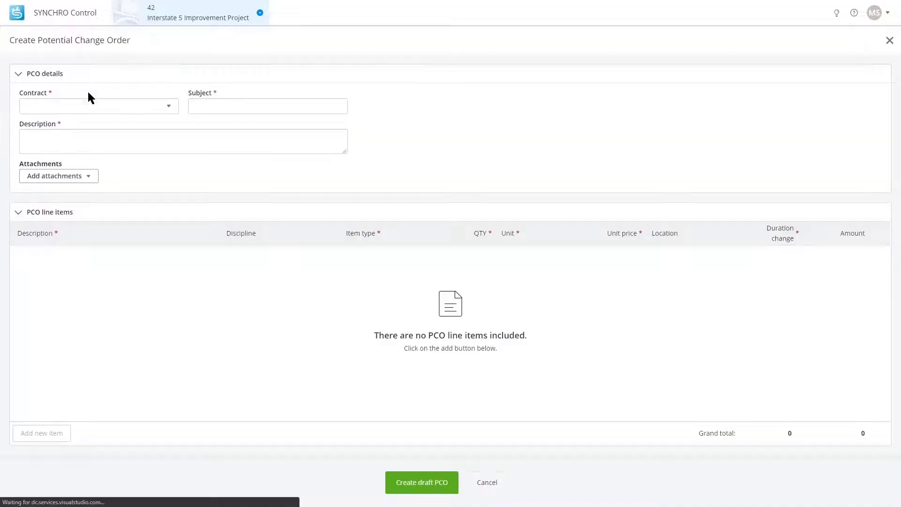
left_click(138, 109)
left_click(146, 127)
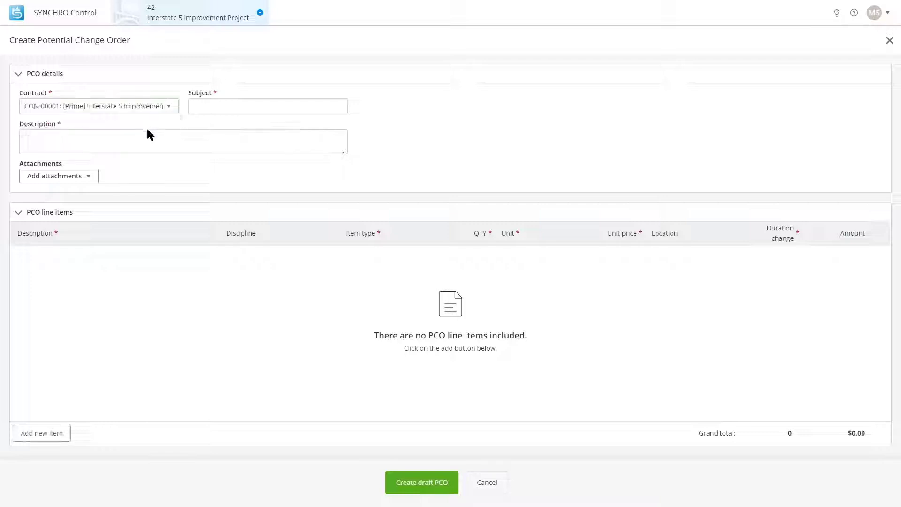
left_click(258, 113)
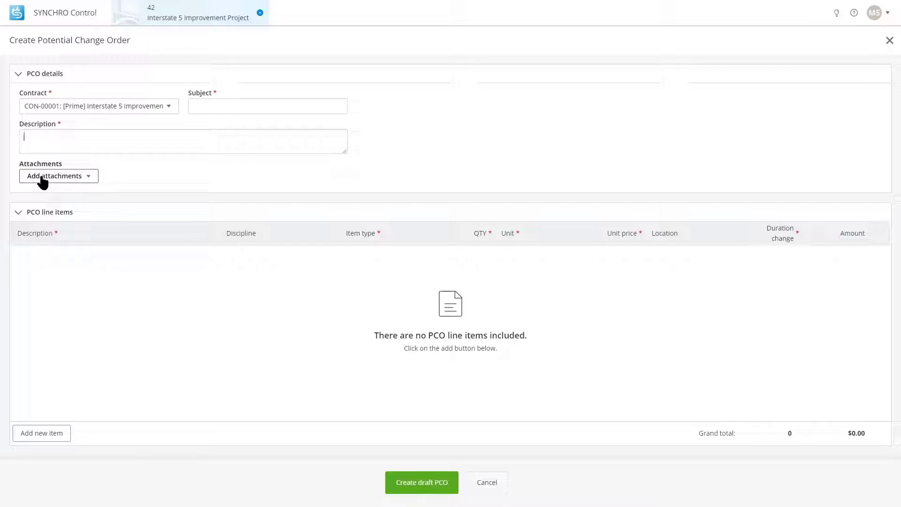
left_click(172, 134)
Step: Add sidewalk removal, rebar and formwork, concrete and truncated dome line items to the PCO "Fix existing sidewalk to match new" and create the draft
left_click(59, 443)
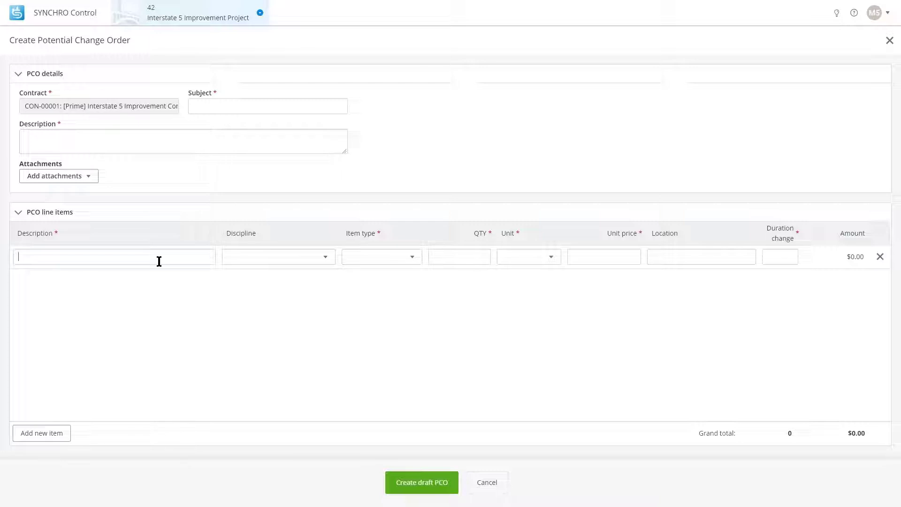
left_click(283, 261)
left_click(377, 285)
left_click(416, 259)
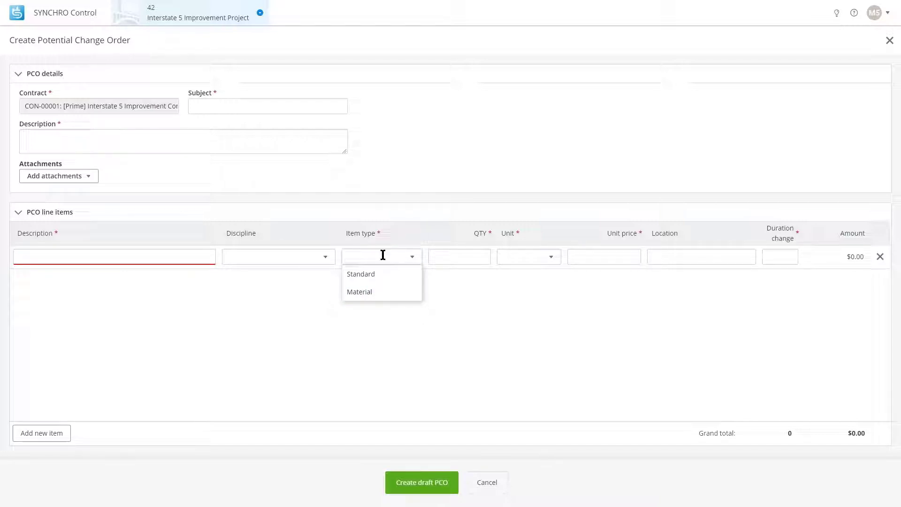
left_click(441, 281)
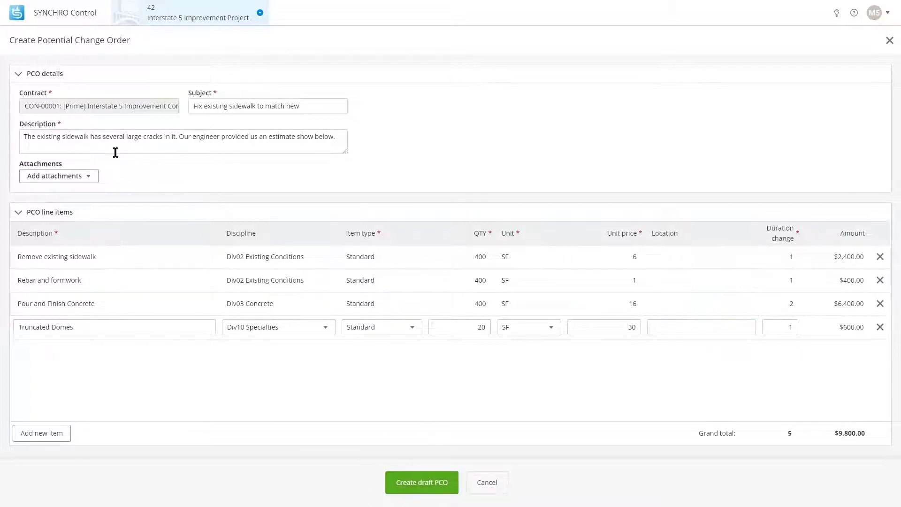
left_click(402, 488)
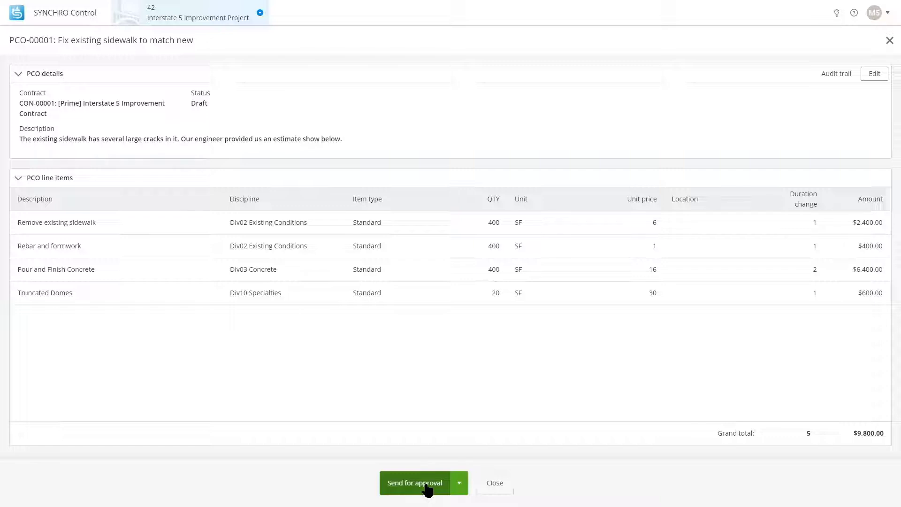
Step: Begin an external rejection of the draft PCO, entering the authorizing person's name and the date Sep 13, 2021
left_click(459, 483)
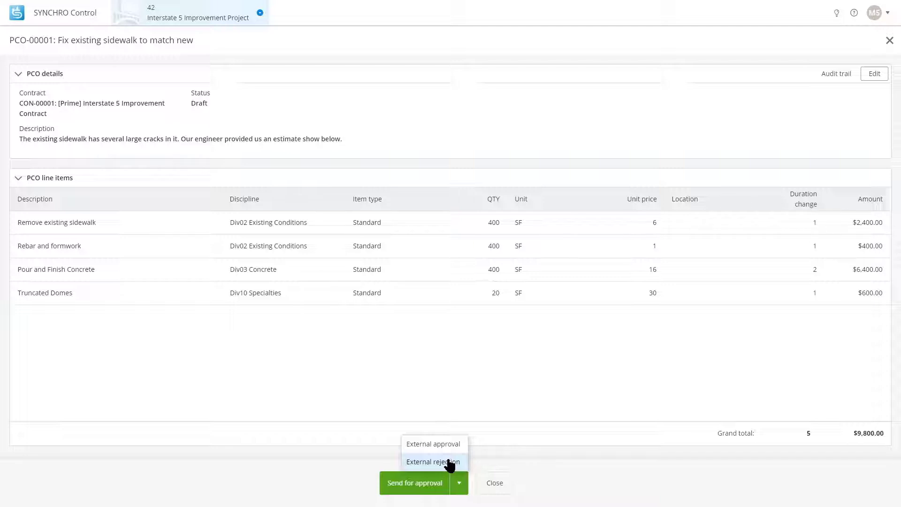
left_click(449, 465)
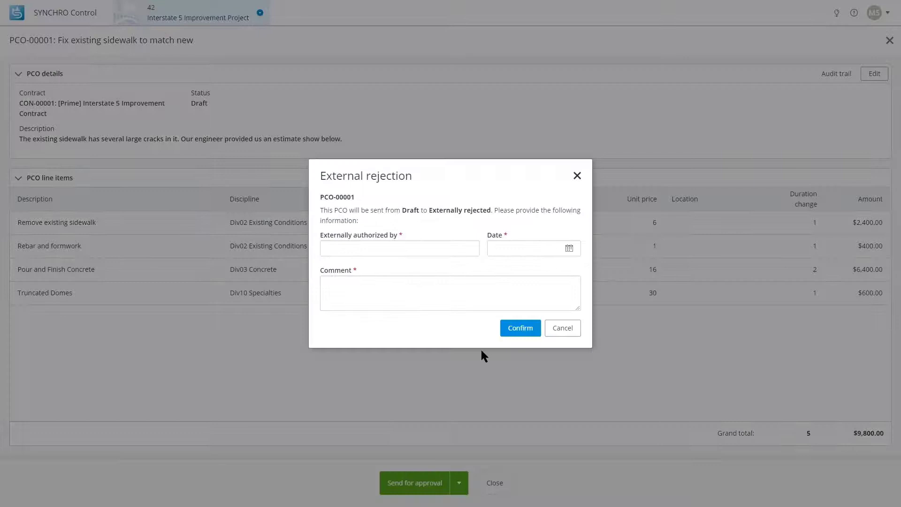
left_click(439, 250)
type("Jane Doe")
left_click(565, 248)
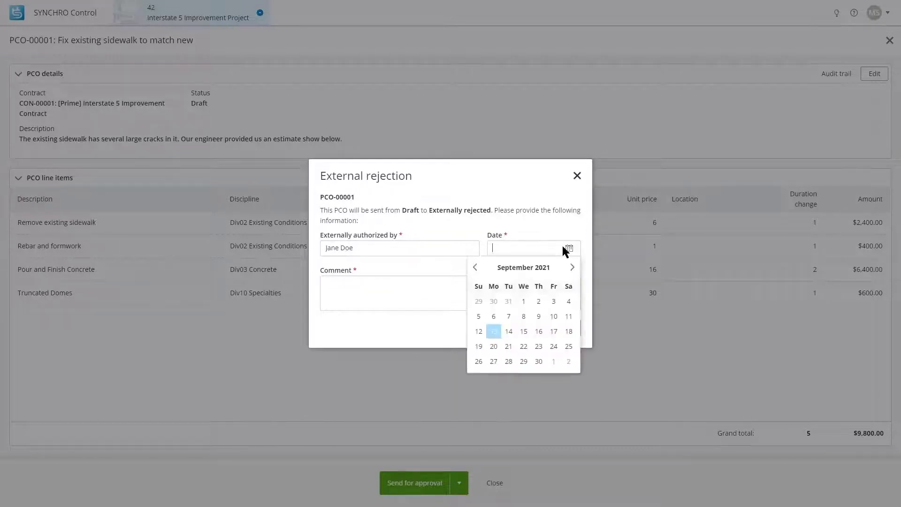
left_click(494, 331)
Step: Enter a rejection comment saying that painting the curb was forgotten and asking to add coatings, and confirm the external rejection
left_click(403, 290)
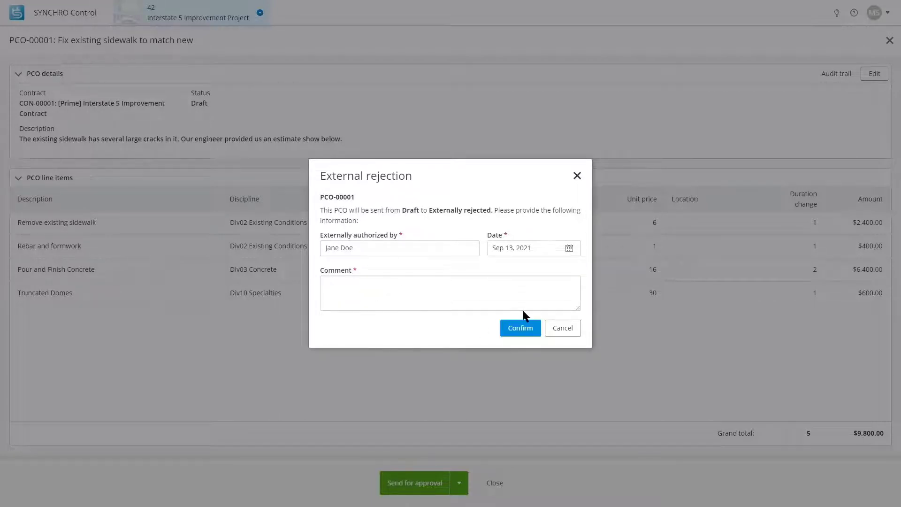
type("Jane says we forgot to paint the curb,")
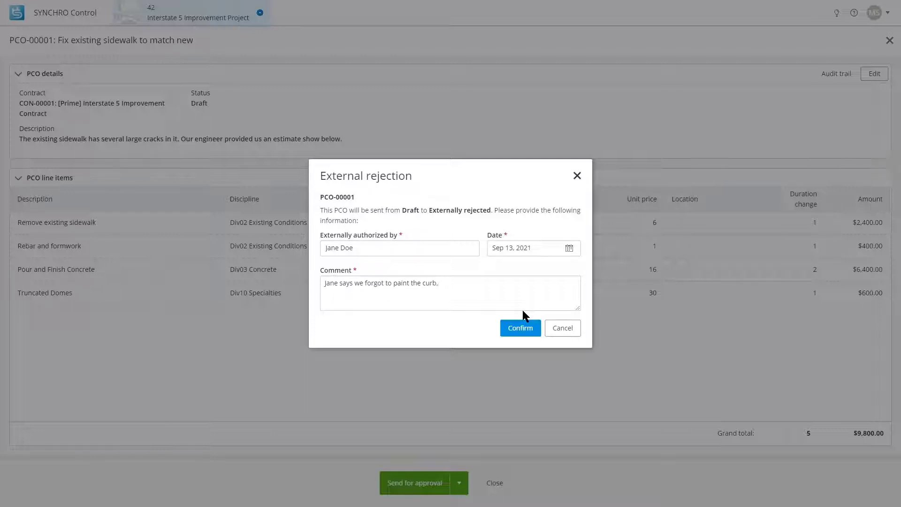
type(" please add coatings.")
left_click(520, 327)
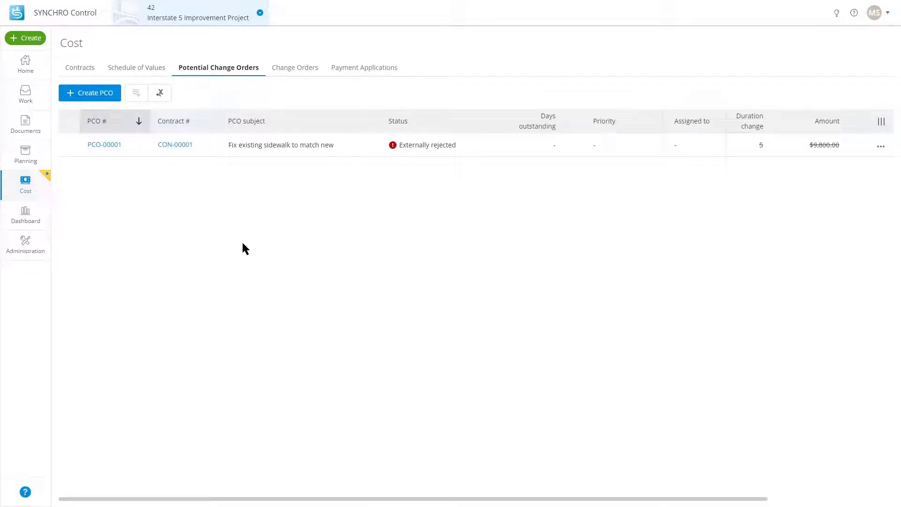
Step: Open the rejected sidewalk PCO and review its audit trail, including the rejection comment and the workflow-only and views-only entries
left_click(97, 146)
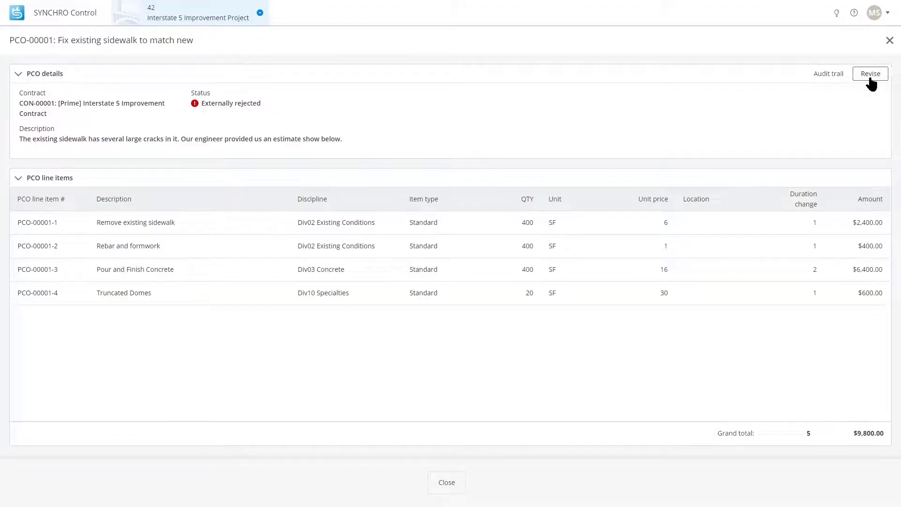
left_click(823, 76)
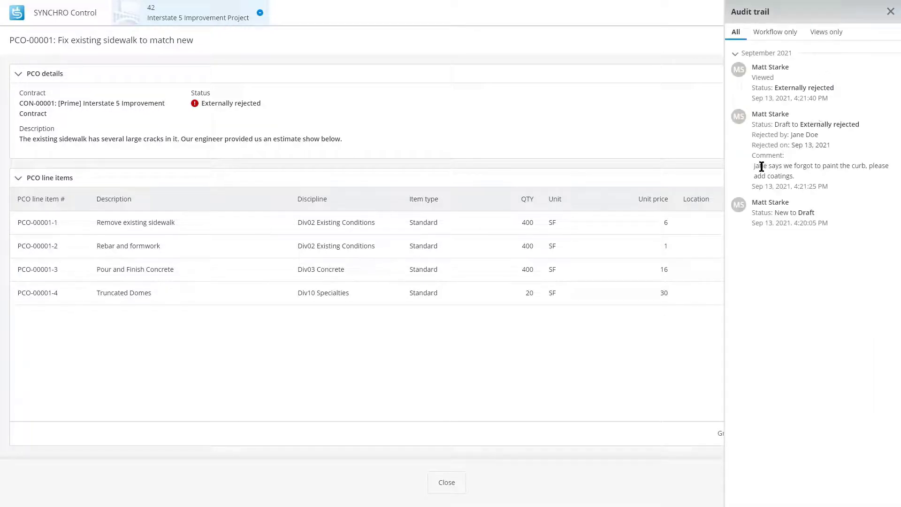
left_click_drag(753, 165, 821, 176)
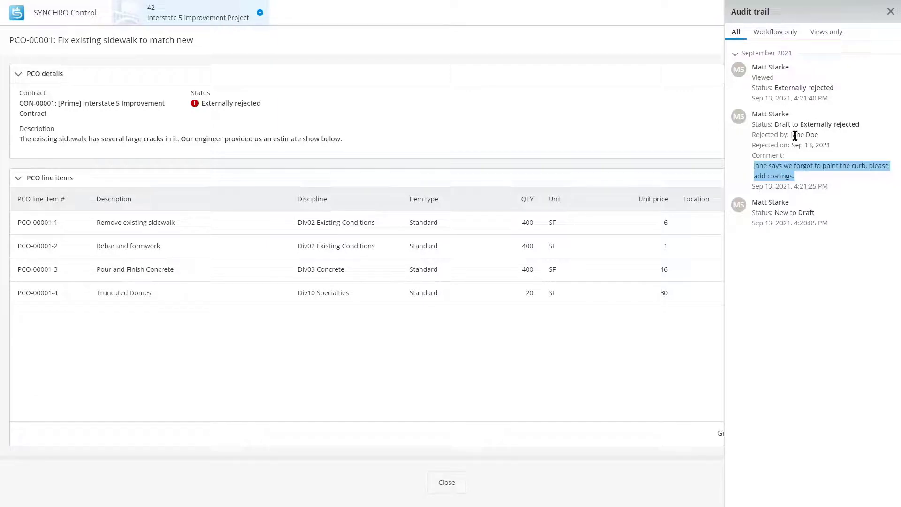
left_click(790, 33)
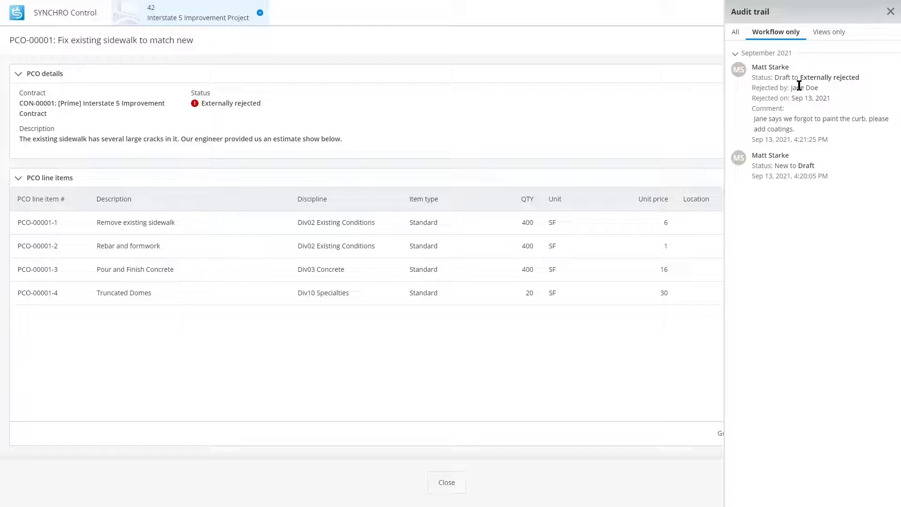
left_click(827, 41)
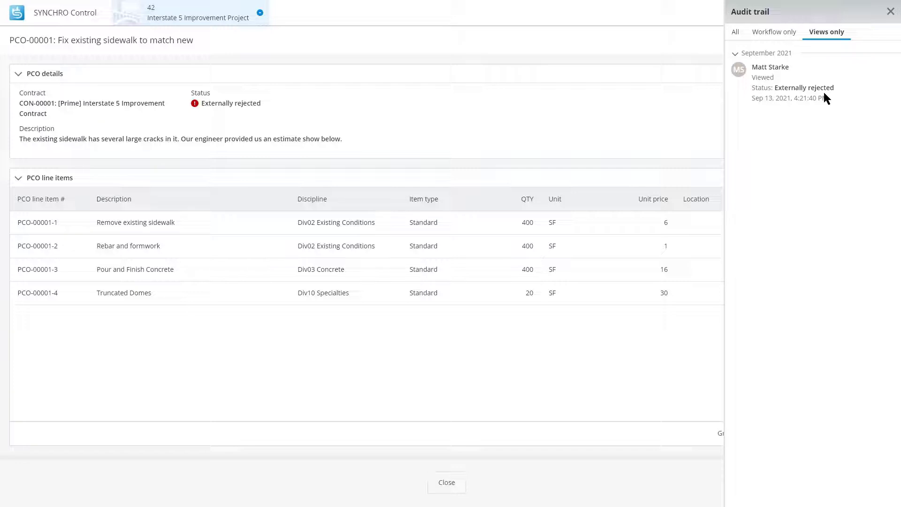
left_click(889, 13)
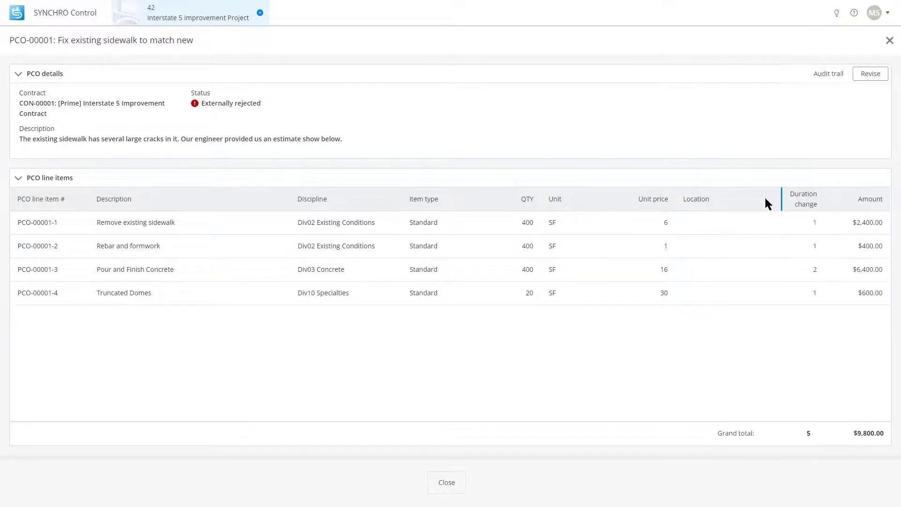
Step: Revise the rejected PCO and add a line item "Paint the Curb" with the discipline Div32 Exterior Improvements
left_click(869, 75)
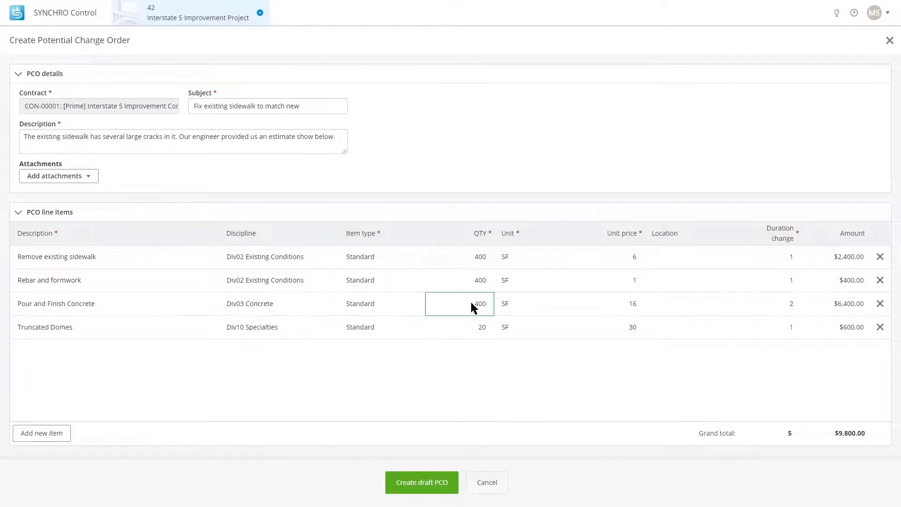
left_click(31, 437)
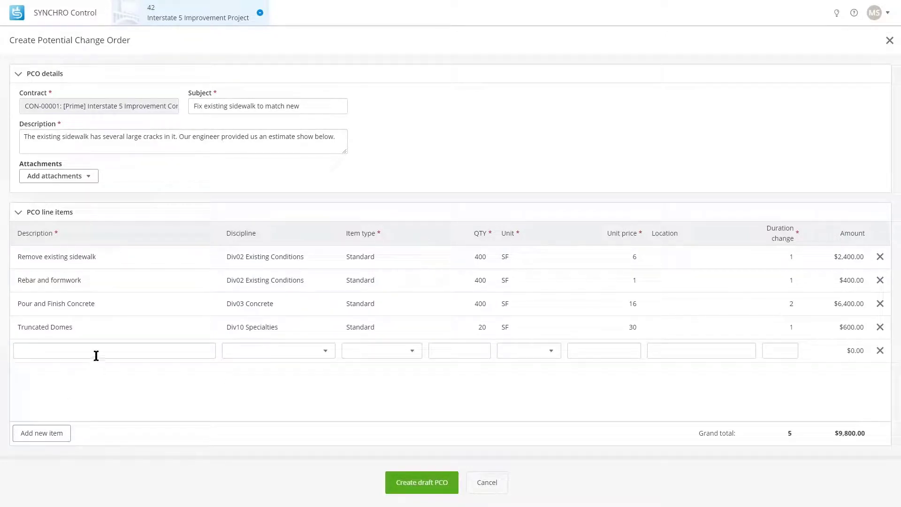
type("Paint the Curb")
left_click(287, 352)
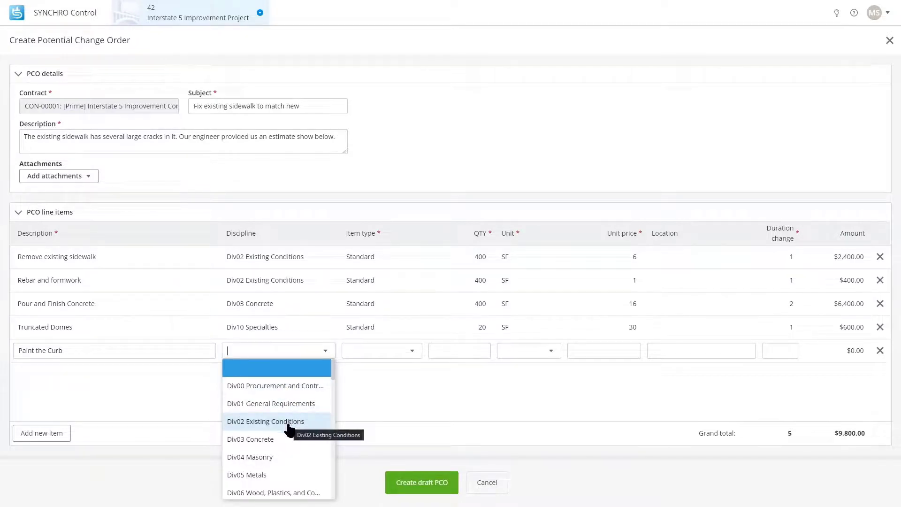
scroll(291, 432, "down", 5)
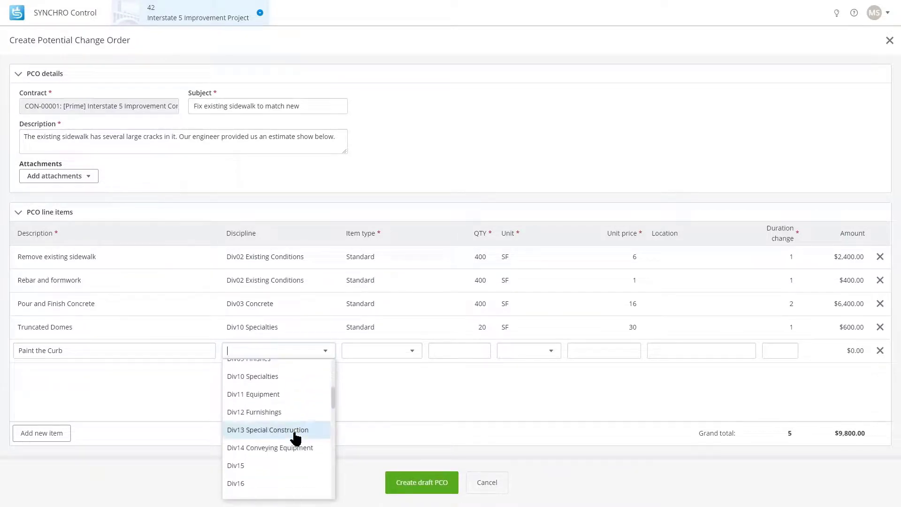
scroll(296, 440, "down", 5)
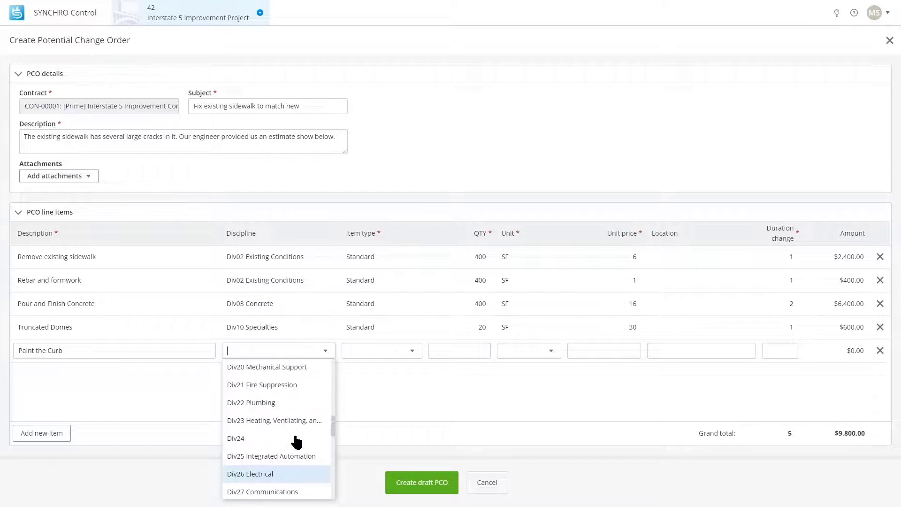
scroll(295, 438, "up", 1)
scroll(296, 438, "down", 1)
scroll(297, 457, "down", 1)
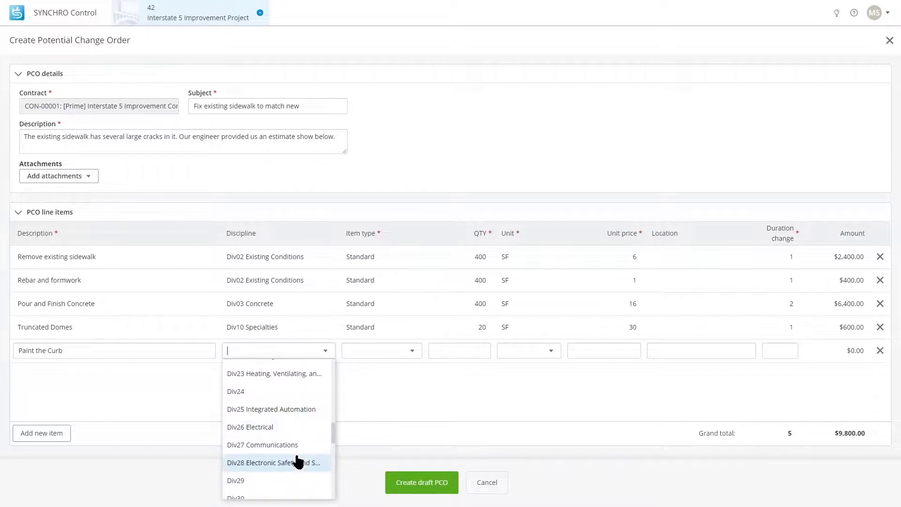
scroll(298, 460, "down", 3)
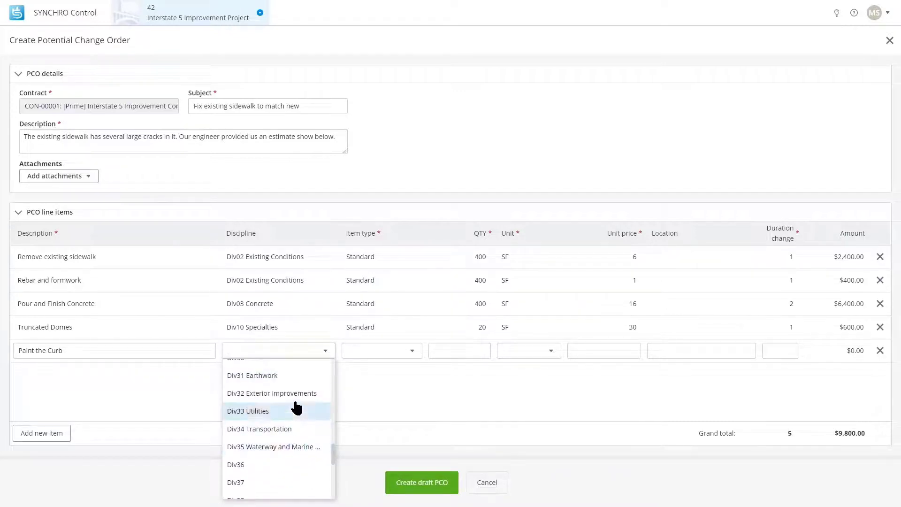
left_click(295, 395)
Step: Set the Paint the Curb line item to the Standard item type, a quantity of 30 and the unit LF
left_click(412, 351)
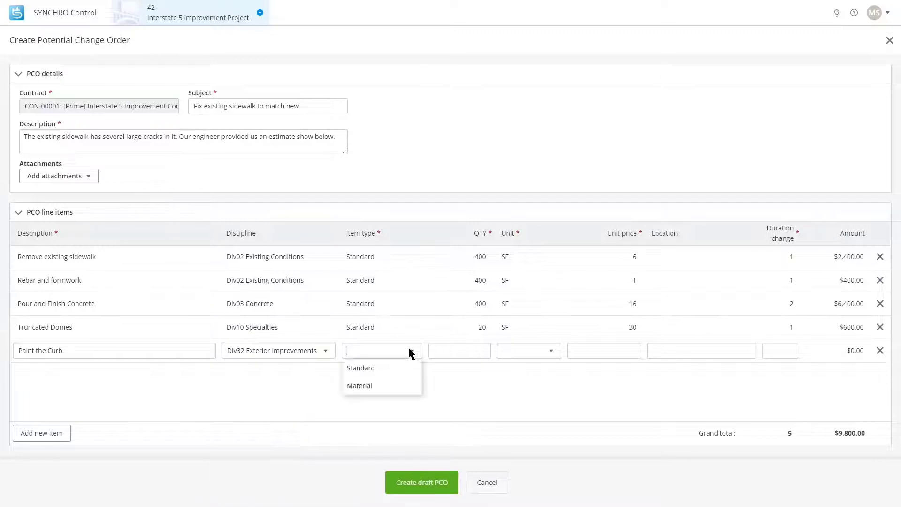
left_click(392, 366)
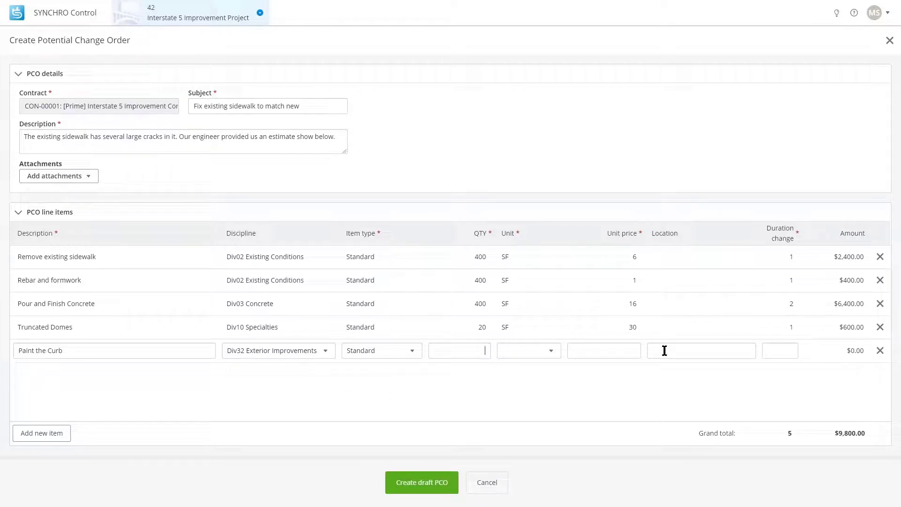
type("30")
left_click(552, 352)
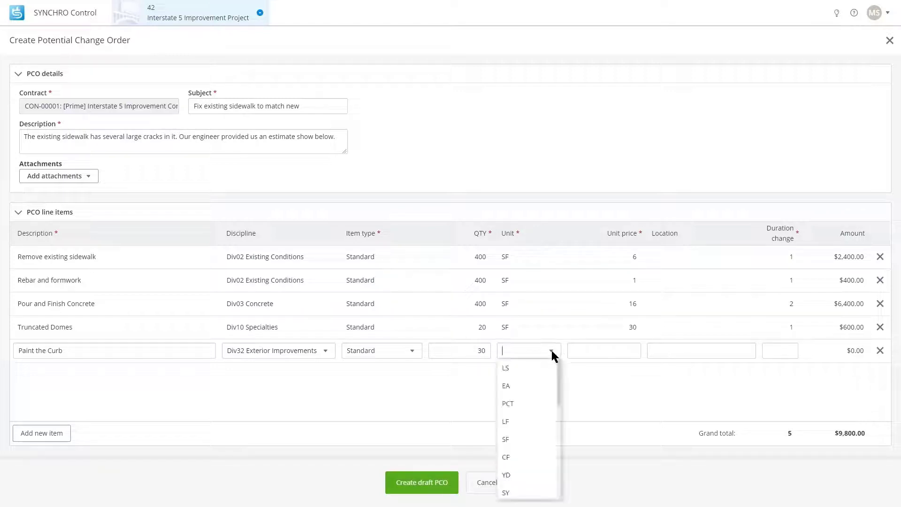
type("lf")
key("Return")
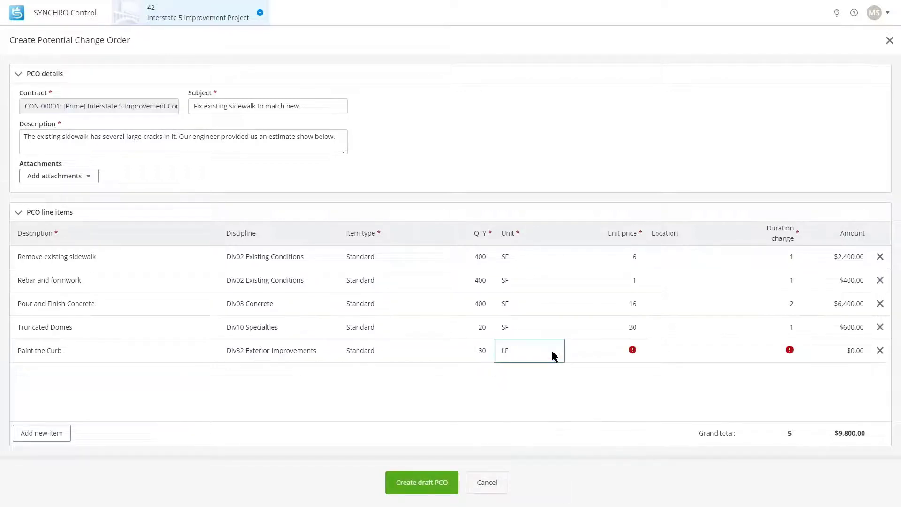
Step: Give the Paint the Curb item a unit price of 6 and a duration change of 0, and create the revised draft PCO
left_click(603, 345)
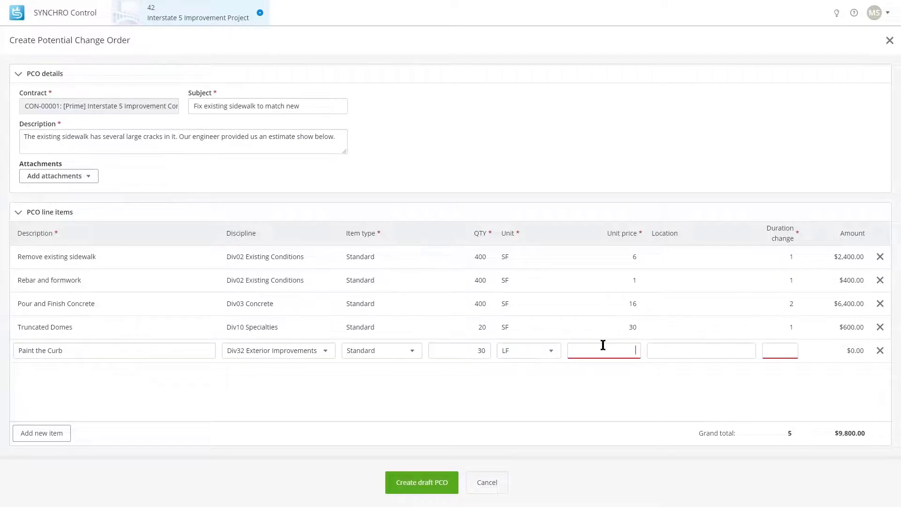
type("15")
left_click(664, 353)
double_click(629, 351)
type("6")
left_click(702, 350)
type("0")
left_click(420, 485)
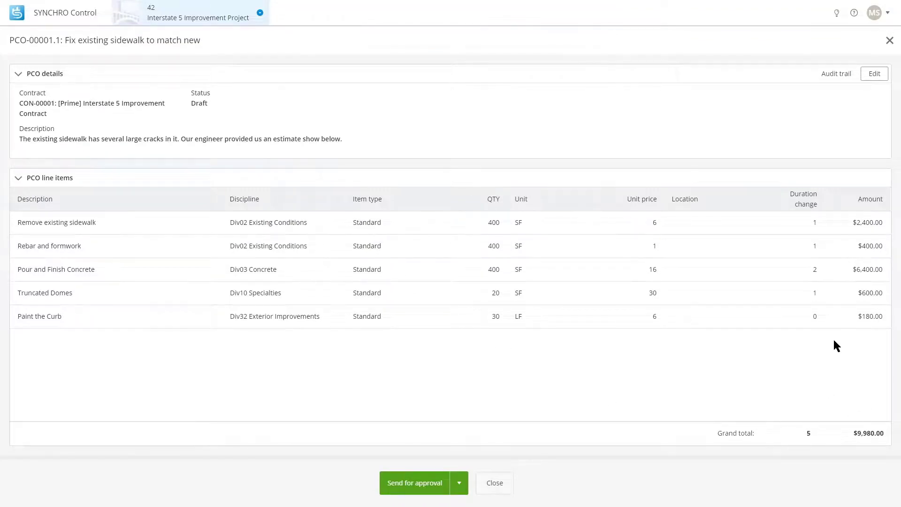
left_click(460, 484)
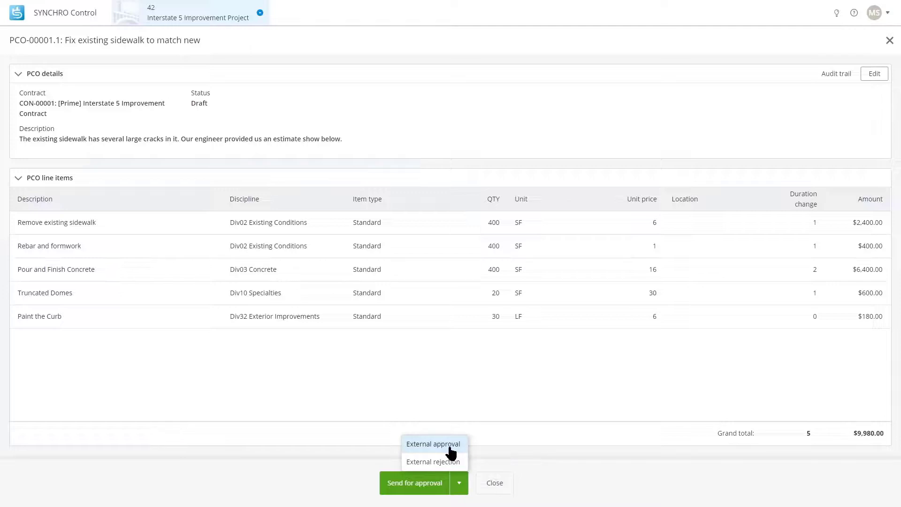
left_click(412, 483)
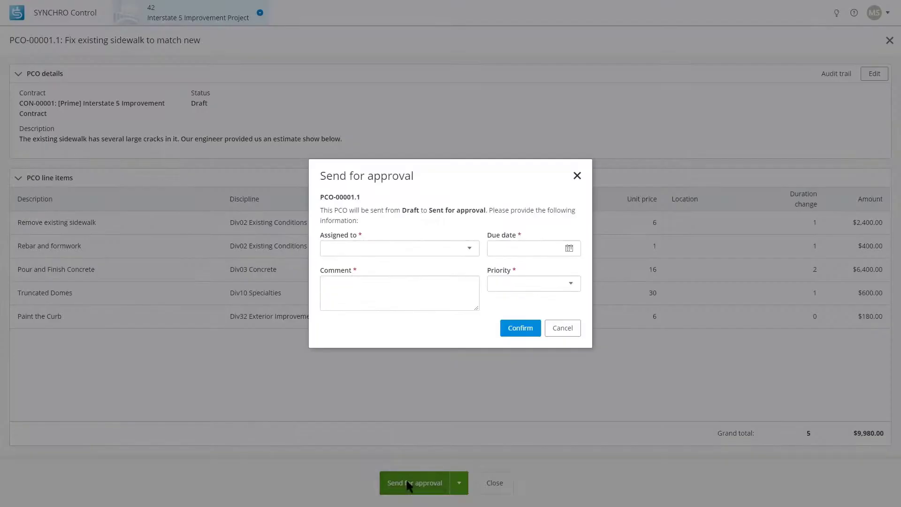
left_click(427, 249)
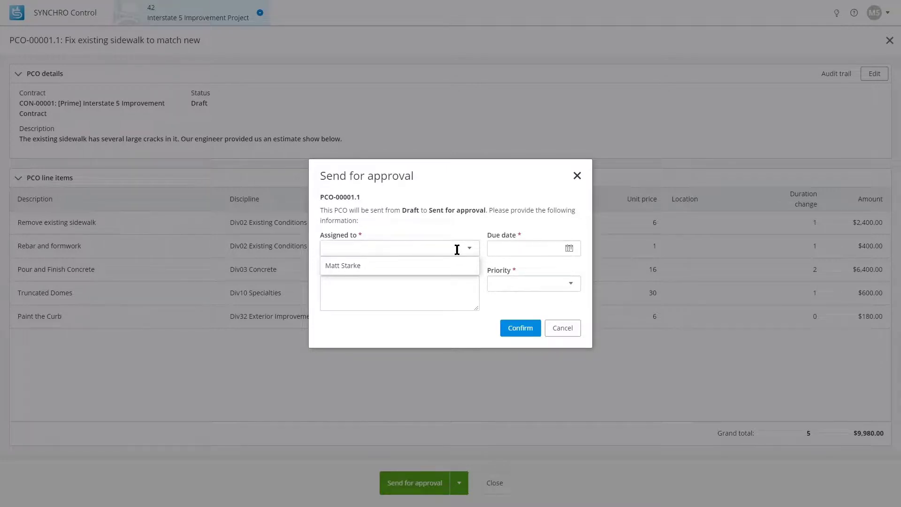
left_click(556, 328)
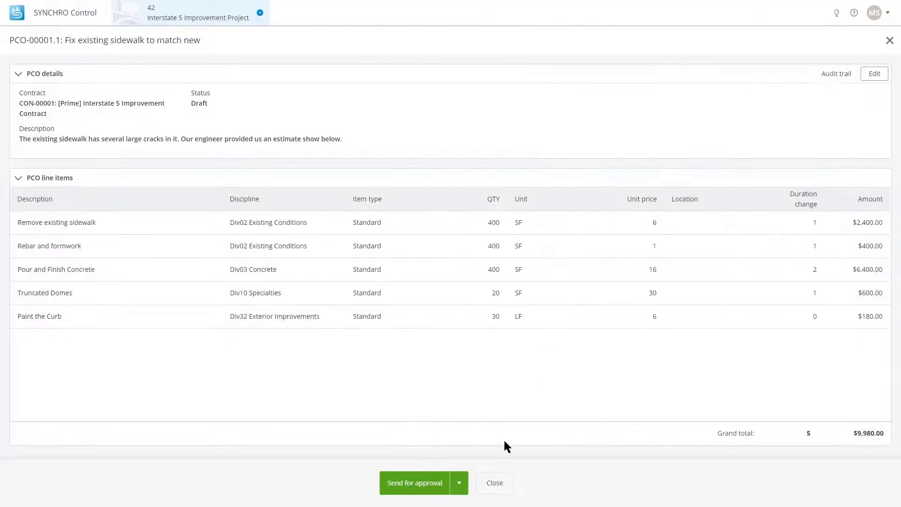
Step: Start an external approval for the revised sidewalk PCO, entering the external authorizer's name and the date Sep 13, 2021
left_click(457, 485)
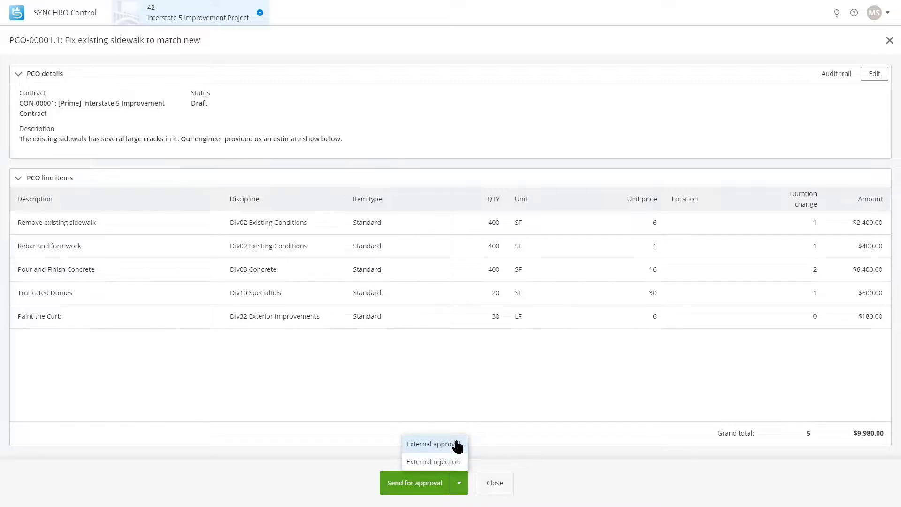
left_click(455, 444)
left_click(444, 248)
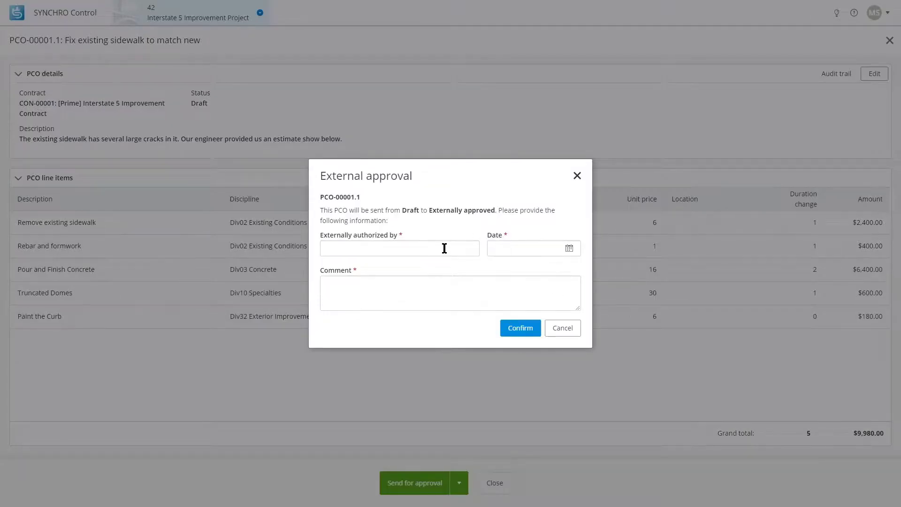
type("Jane Doe")
key("Tab")
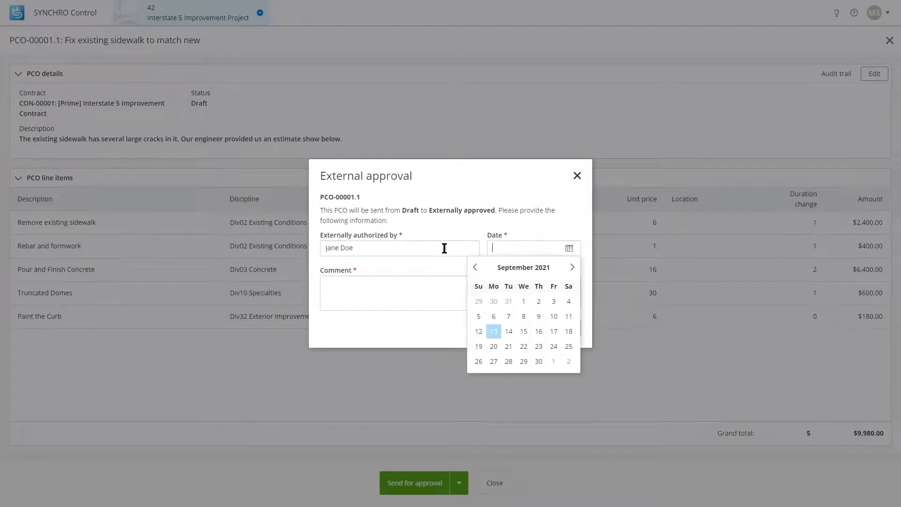
left_click(494, 331)
Step: Add a comment that the authorizer is satisfied and got approval where needed, thank the team, and confirm the external approval
left_click(452, 292)
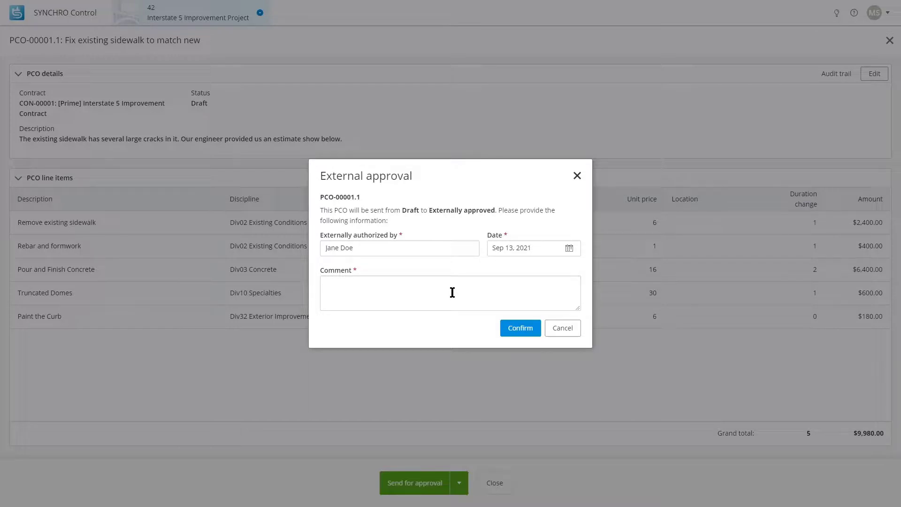
type("ane is satisfied and got approval where need")
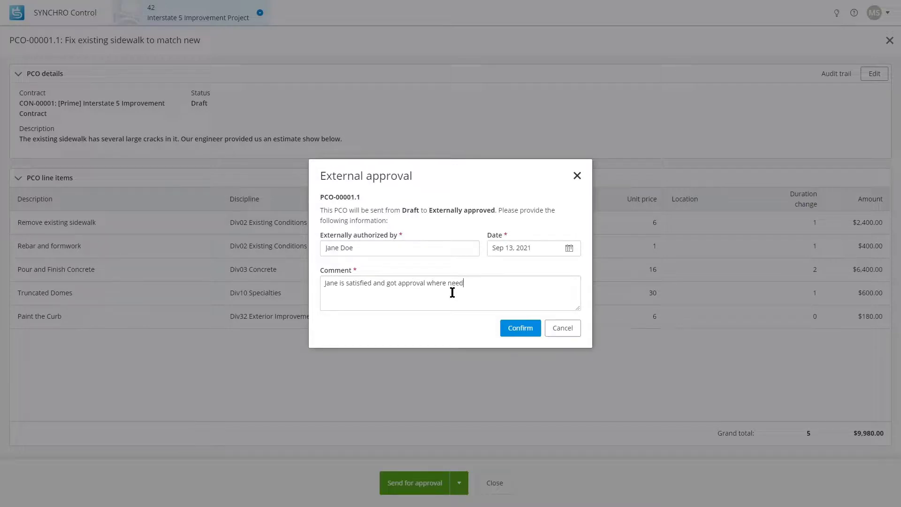
type("ed. Thanks Team!")
left_click(520, 323)
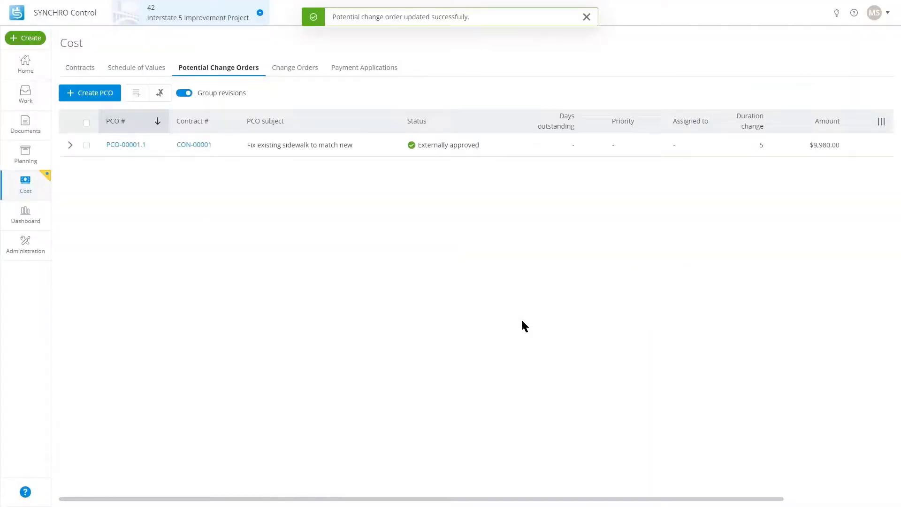
Step: Review the original rejected PCO-00001 and follow its link to the newer version PCO-00001.1, closing it after checking the line items
left_click(70, 145)
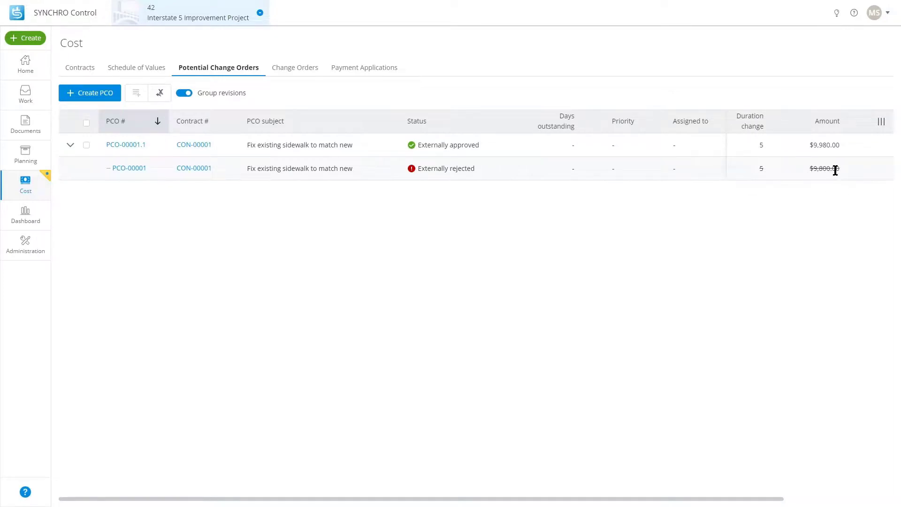
left_click(135, 168)
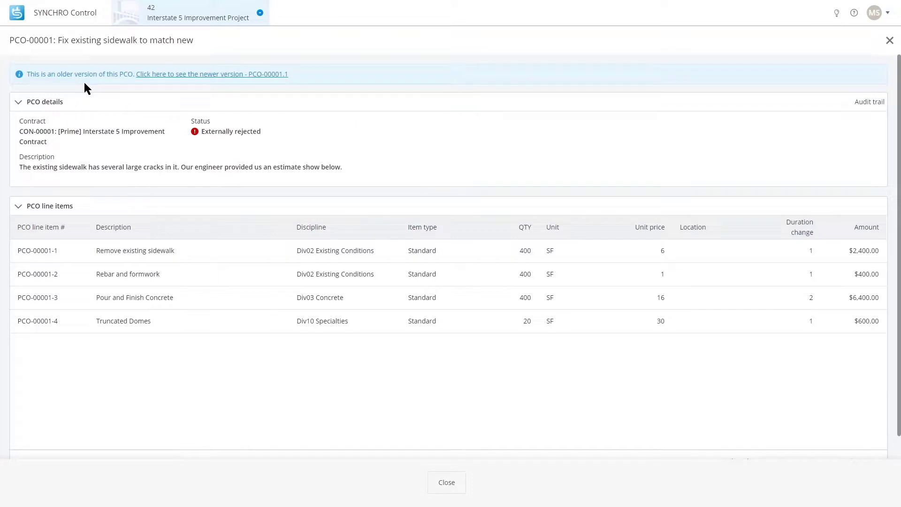
left_click(228, 83)
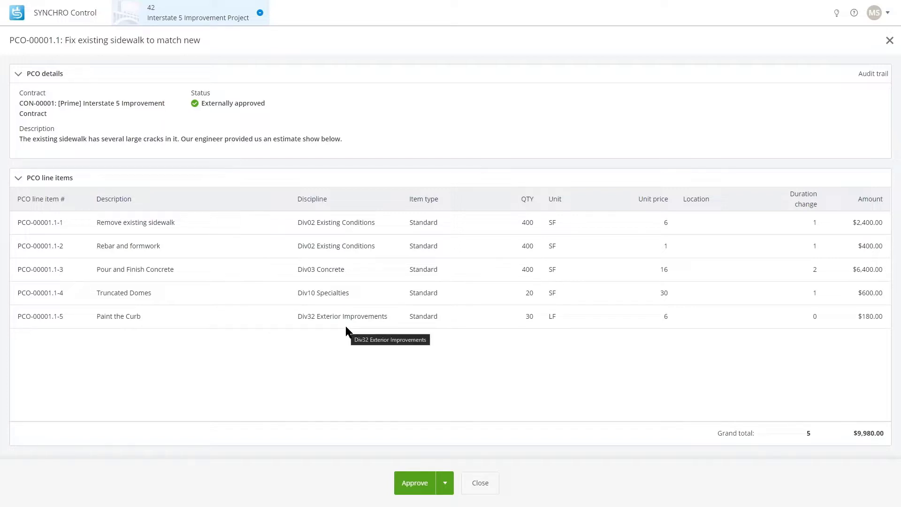
left_click(488, 484)
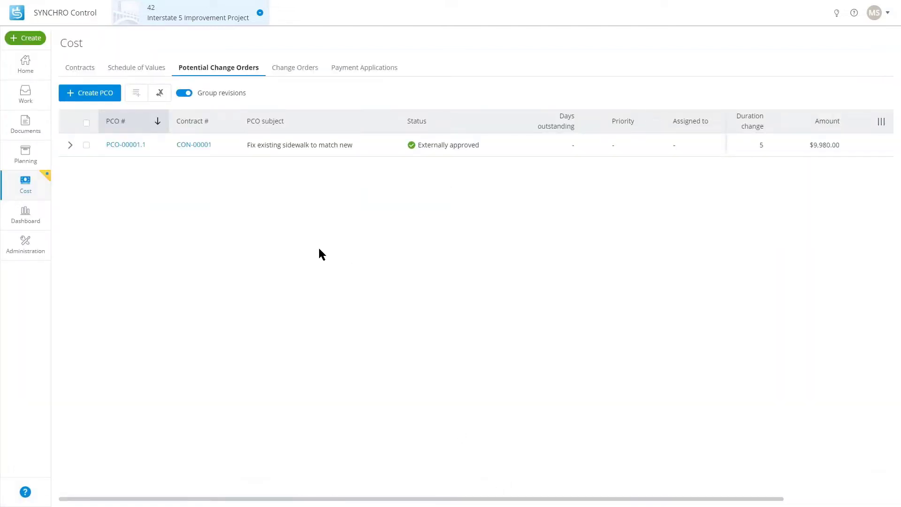
Step: Expand the revisions of PCO-00001.1 and check which columns can be shown in the potential change order list
left_click(70, 145)
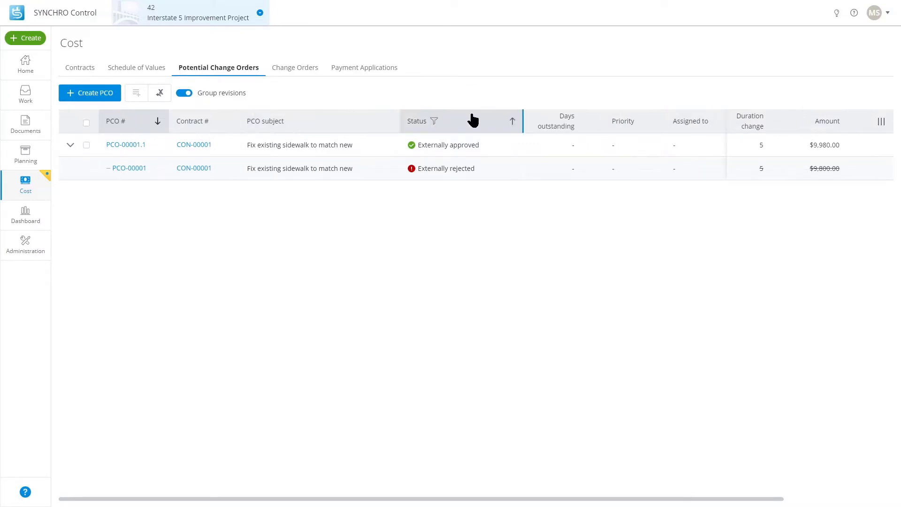
left_click(880, 123)
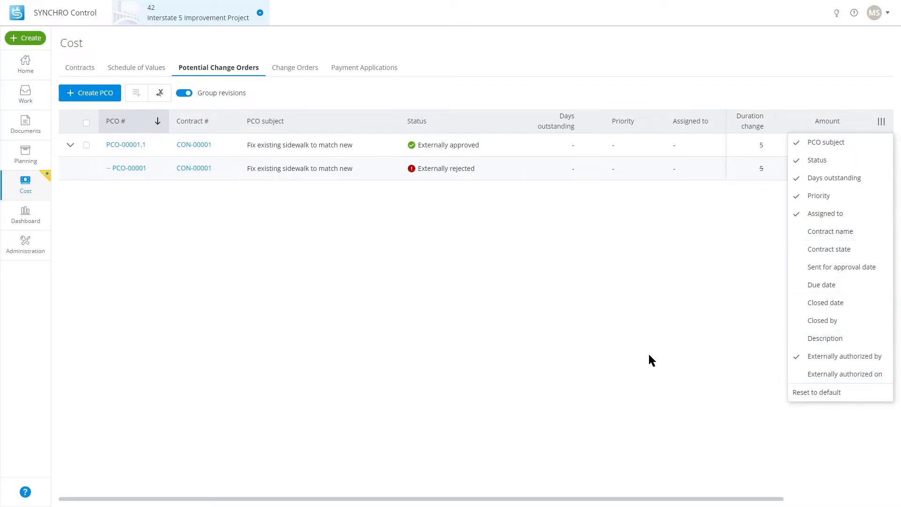
left_click(638, 324)
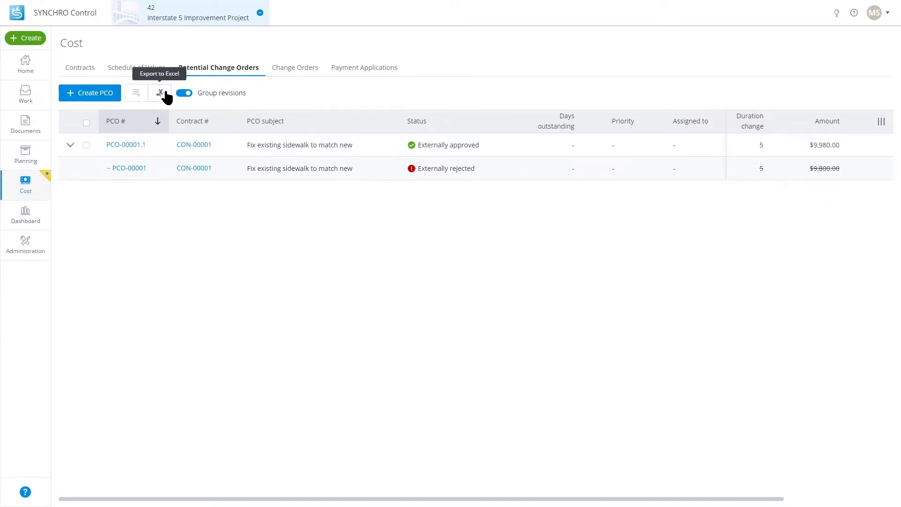